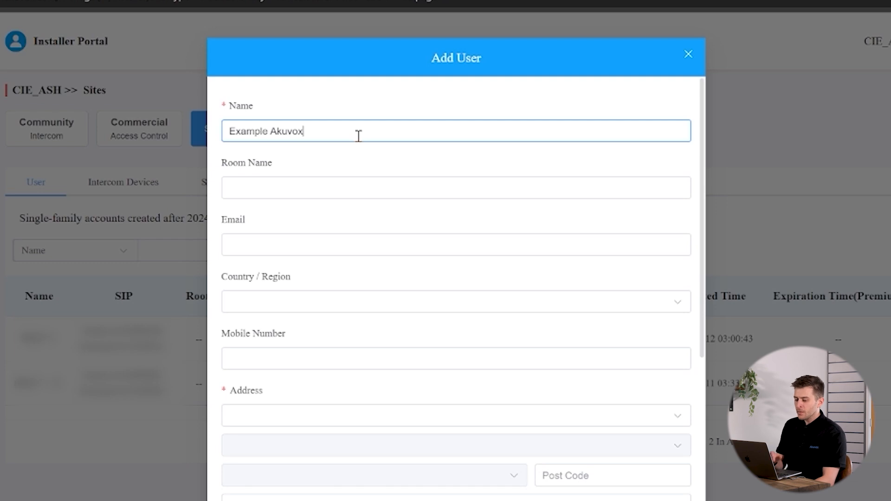
- Move through the Room Name, Email and Mobile Number fields of the new user
{"action": "left_click", "coordinate": [327, 193]}
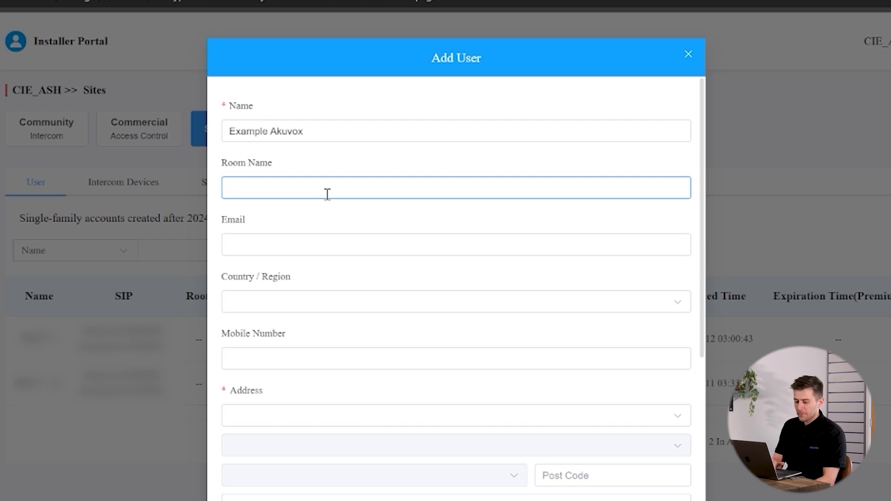
{"action": "left_click", "coordinate": [282, 236]}
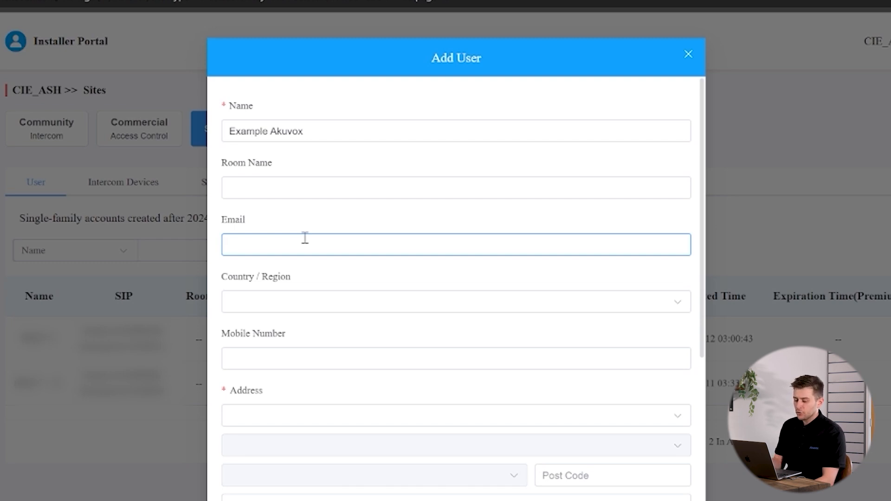
{"action": "left_click", "coordinate": [304, 356]}
{"action": "scroll", "coordinate": [302, 334], "scroll_direction": "down", "scroll_amount": 2}
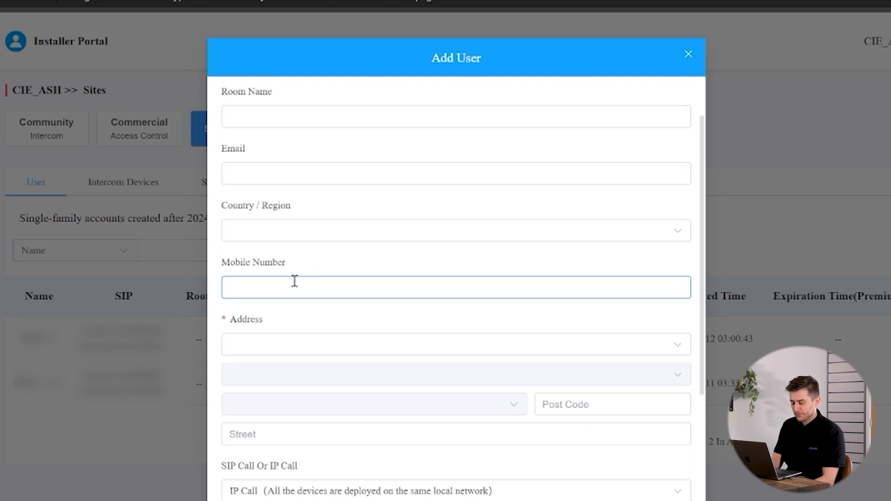
- Set the address country to United Kingdom, region Nottingham and town Nottingham
{"action": "left_click", "coordinate": [307, 346]}
{"action": "scroll", "coordinate": [344, 316], "scroll_direction": "down", "scroll_amount": 2}
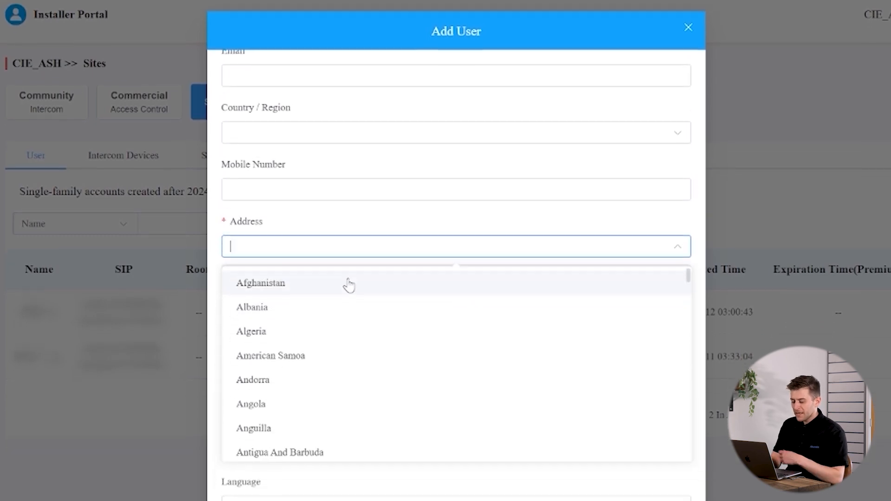
{"action": "type", "text": "united"}
{"action": "left_click", "coordinate": [350, 278]}
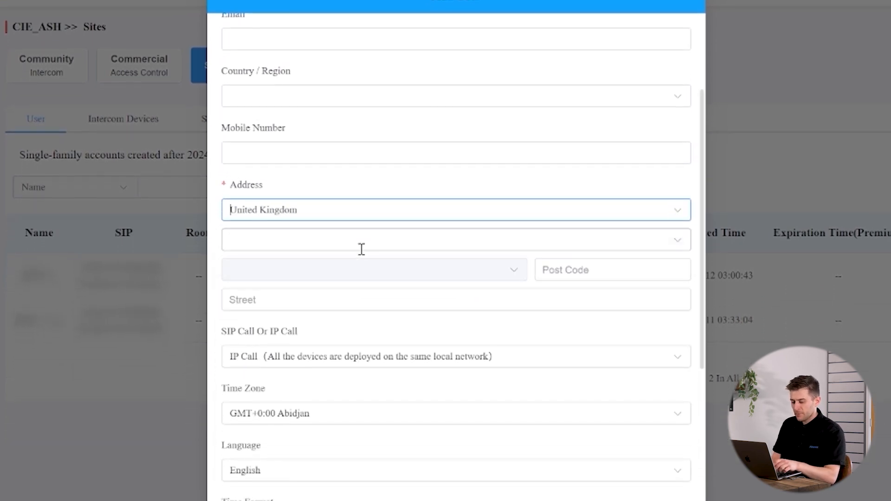
{"action": "left_click", "coordinate": [365, 241]}
{"action": "type", "text": "nott"}
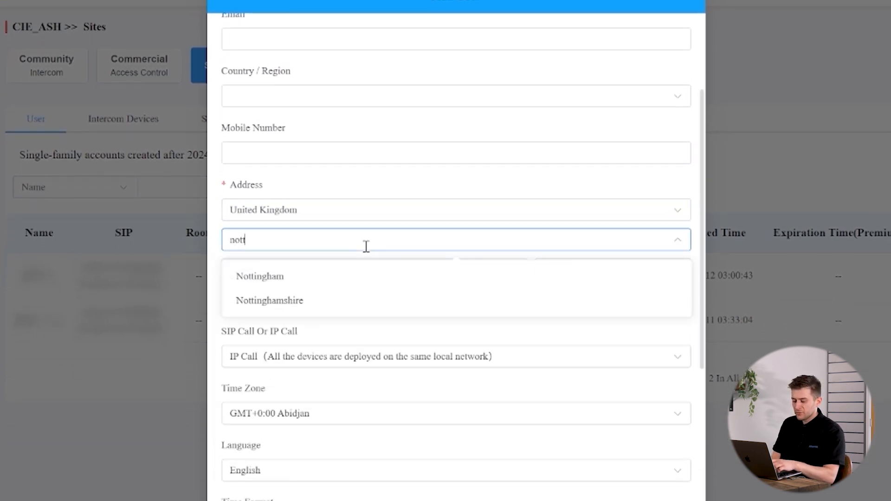
{"action": "left_click", "coordinate": [360, 273]}
{"action": "left_click", "coordinate": [374, 269]}
{"action": "left_click", "coordinate": [368, 330]}
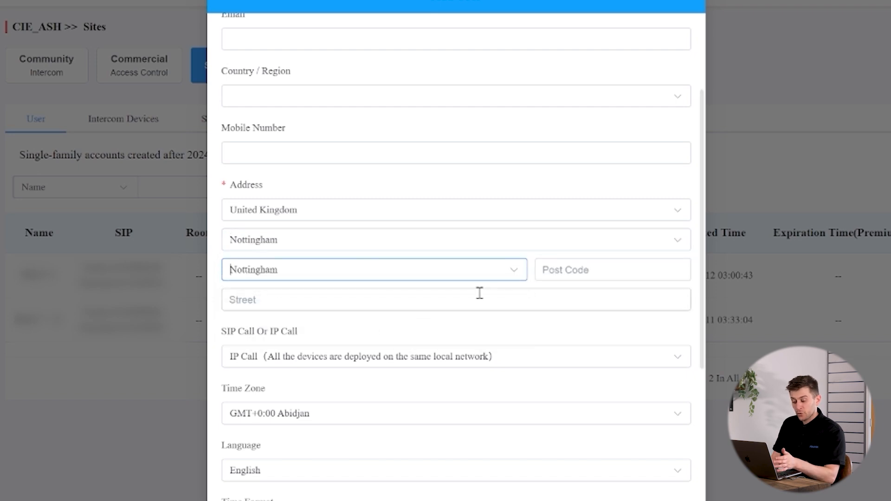
- Enter the user's post code and street address
{"action": "left_click", "coordinate": [572, 272]}
{"action": "type", "text": "Ng1"}
{"action": "key", "text": "BackSpace"}
{"action": "key", "text": "BackSpace"}
{"action": "type", "text": "G1"}
{"action": "left_click", "coordinate": [567, 300]}
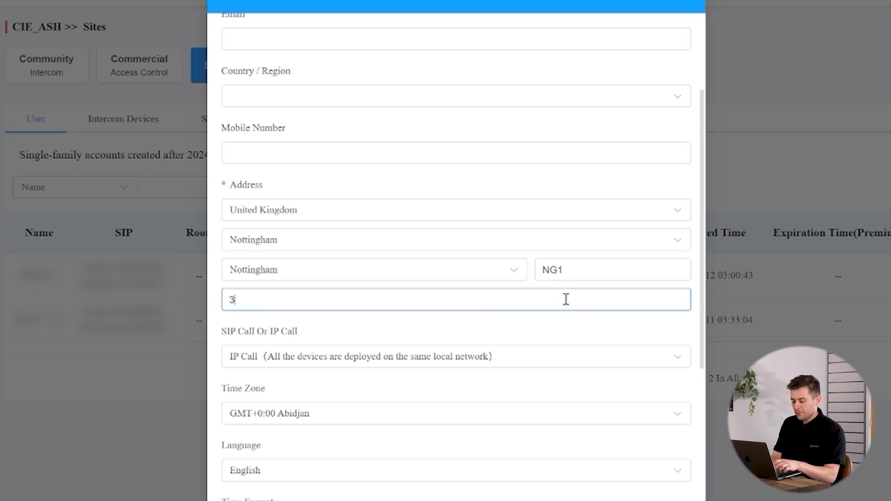
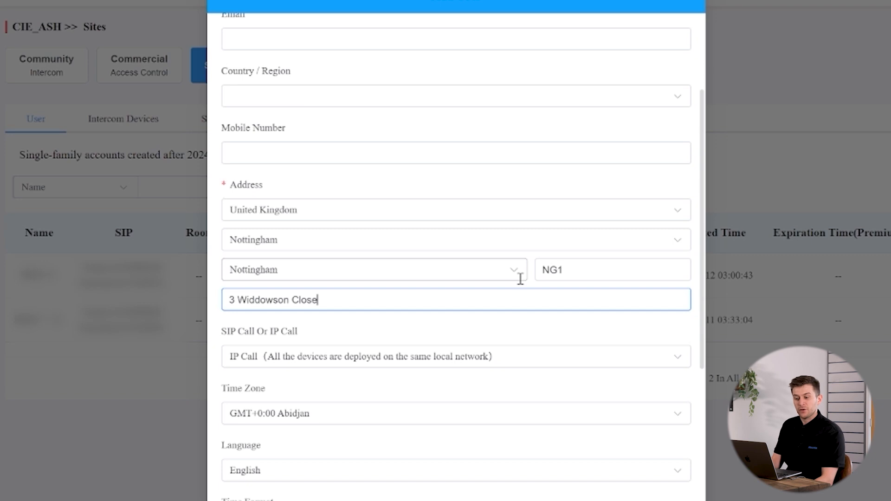
{"action": "scroll", "coordinate": [450, 267], "scroll_direction": "down", "scroll_amount": 2}
- Keep IP Call as the call type and set the time zone to GMT+0:00 London
{"action": "left_click", "coordinate": [369, 285]}
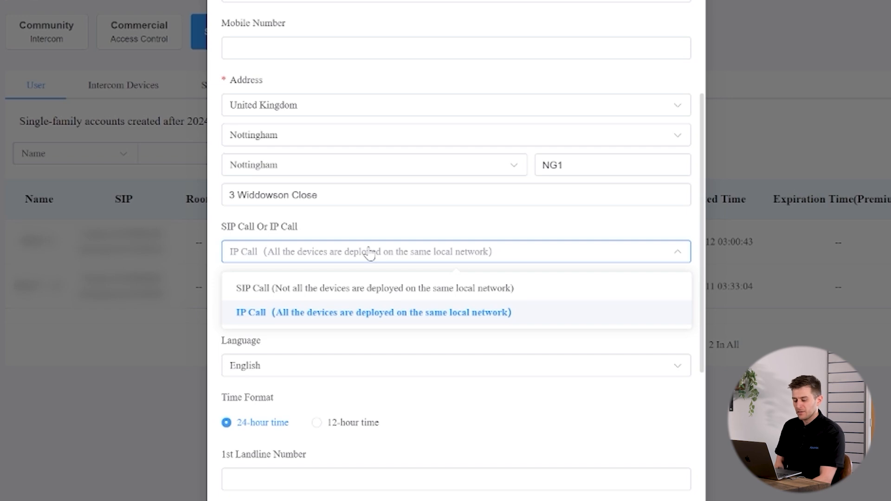
{"action": "left_click", "coordinate": [352, 320]}
{"action": "left_click", "coordinate": [330, 311]}
{"action": "type", "text": "london"}
{"action": "left_click", "coordinate": [331, 357]}
{"action": "scroll", "coordinate": [320, 325], "scroll_direction": "down", "scroll_amount": 5}
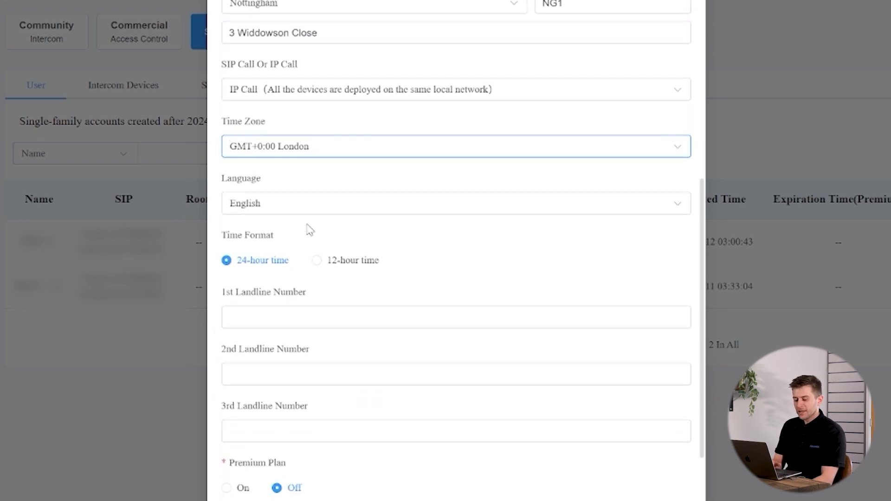
{"action": "scroll", "coordinate": [263, 232], "scroll_direction": "down", "scroll_amount": 2}
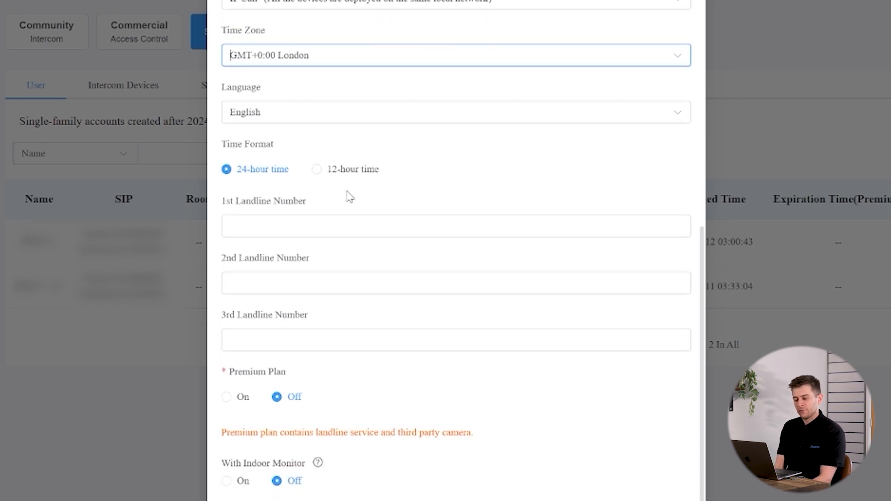
- Switch Premium Plan on and back off, then turn With Indoor Monitor on
{"action": "scroll", "coordinate": [348, 195], "scroll_direction": "down", "scroll_amount": 1}
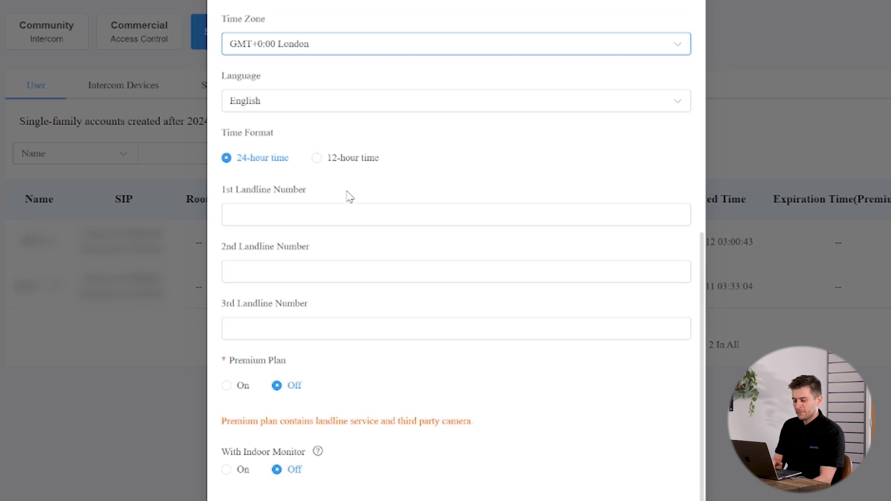
{"action": "left_click", "coordinate": [302, 209]}
{"action": "scroll", "coordinate": [264, 378], "scroll_direction": "down", "scroll_amount": 1}
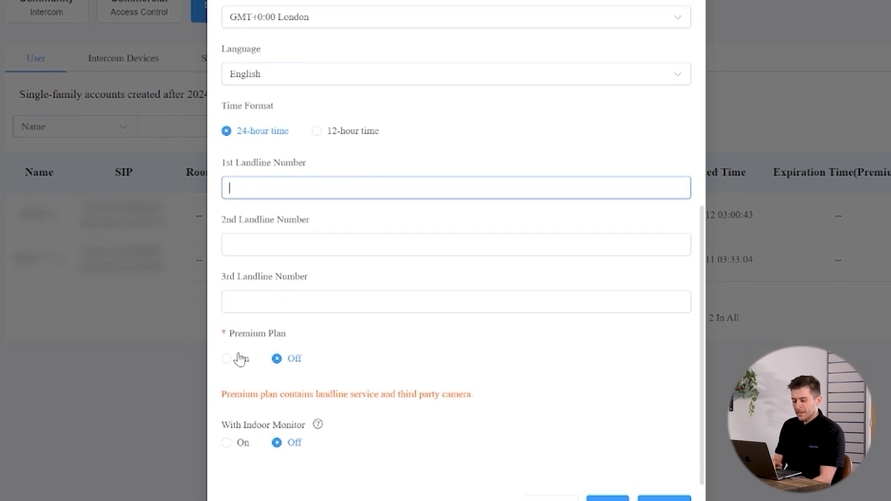
{"action": "left_click", "coordinate": [243, 355]}
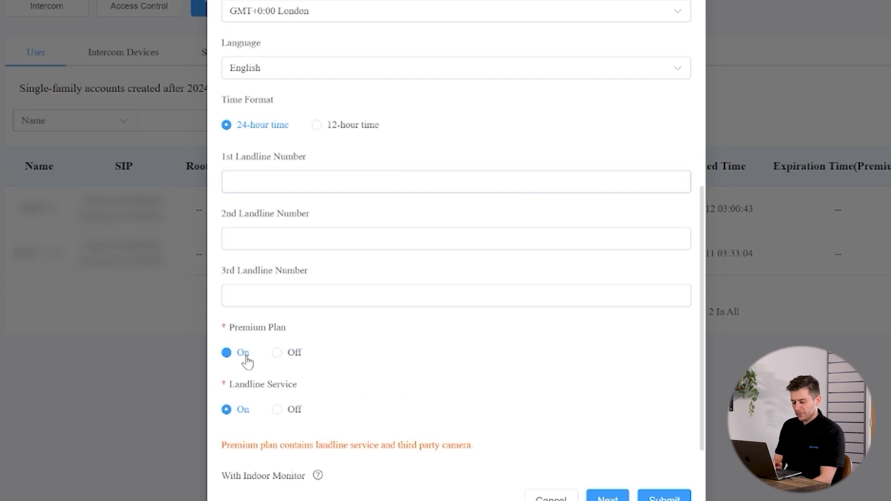
{"action": "scroll", "coordinate": [378, 319], "scroll_direction": "down", "scroll_amount": 1}
{"action": "scroll", "coordinate": [375, 315], "scroll_direction": "down", "scroll_amount": 1}
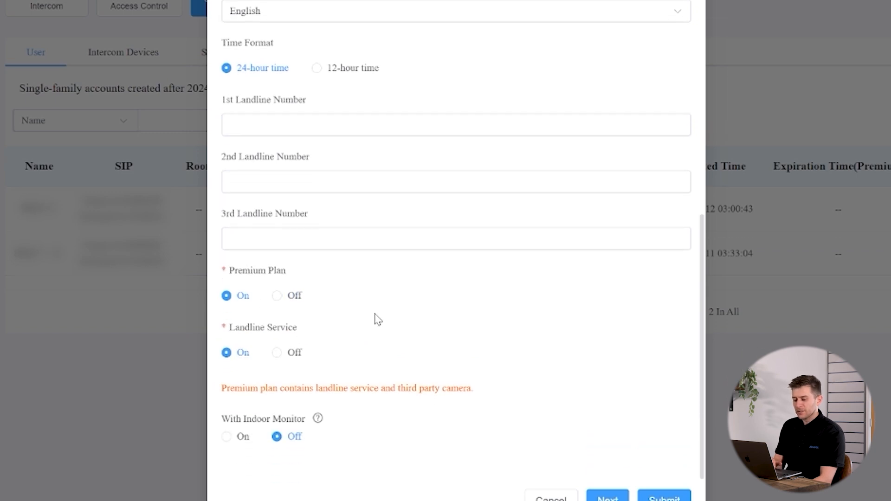
{"action": "left_click", "coordinate": [310, 245]}
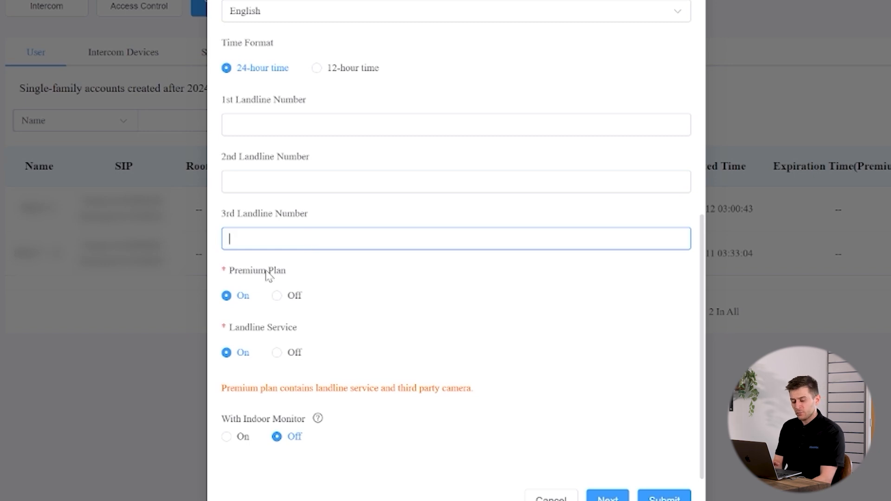
{"action": "left_click", "coordinate": [295, 297]}
{"action": "left_click", "coordinate": [230, 437]}
{"action": "scroll", "coordinate": [434, 338], "scroll_direction": "down", "scroll_amount": 4}
{"action": "left_click", "coordinate": [389, 305]}
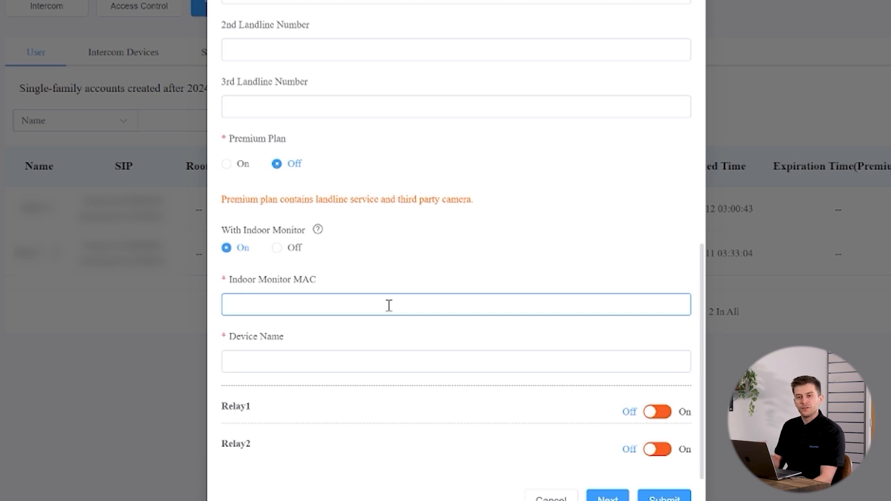
{"action": "left_click", "coordinate": [215, 500]}
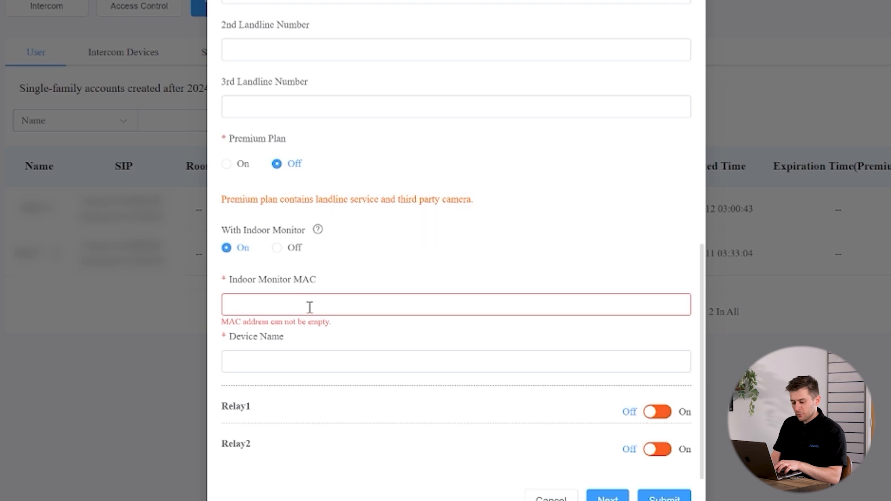
{"action": "key", "text": "ctrl+v"}
{"action": "left_click", "coordinate": [313, 355]}
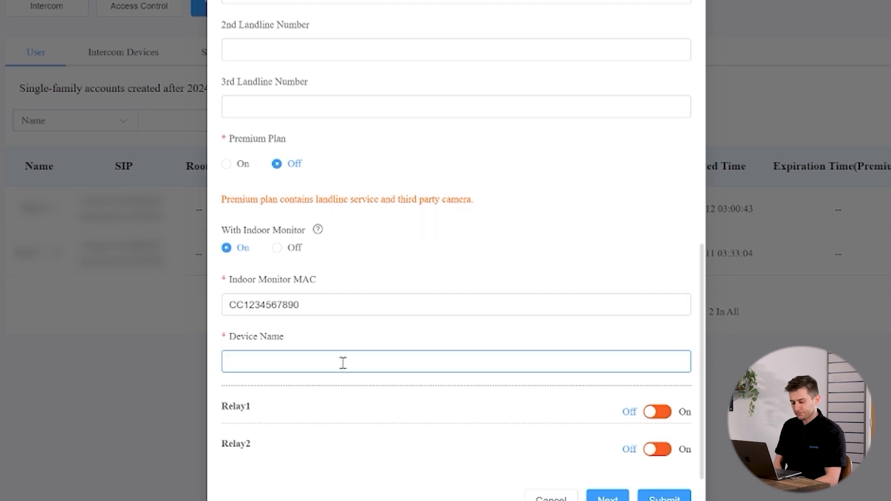
{"action": "type", "text": "Hallway"}
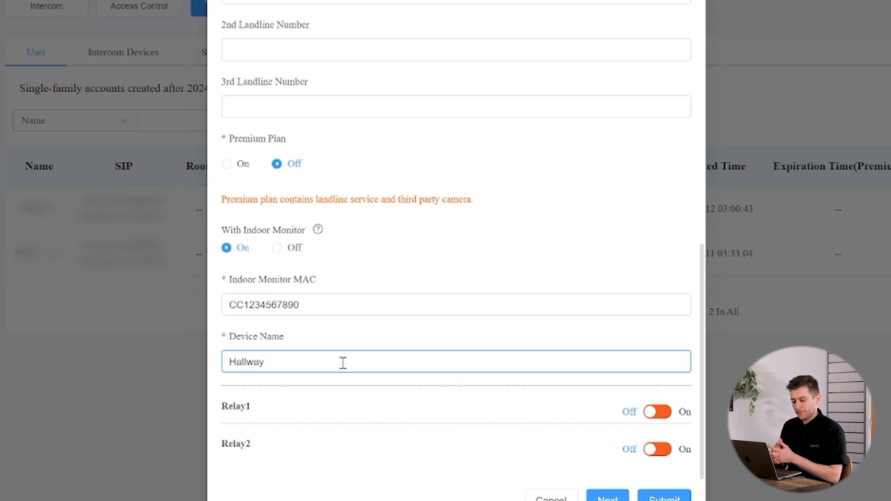
{"action": "left_click", "coordinate": [420, 410]}
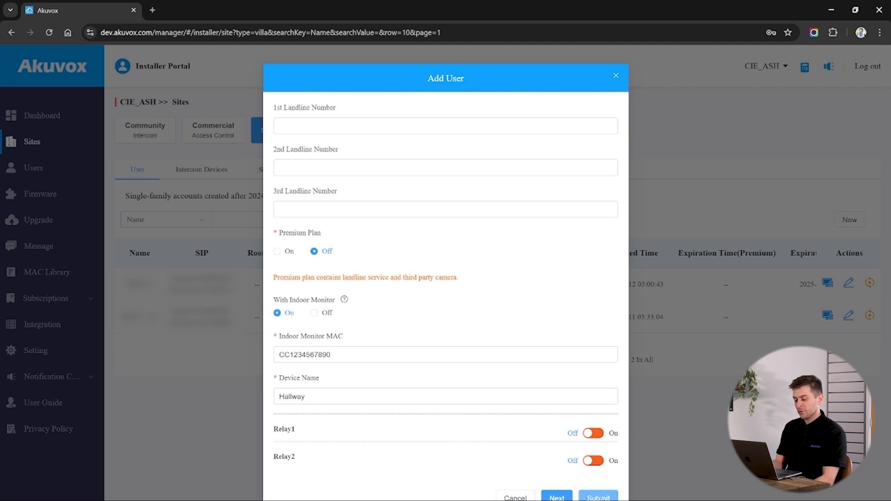
- Submit the new user and open its device list showing the Hallway monitor
{"action": "left_click", "coordinate": [598, 497]}
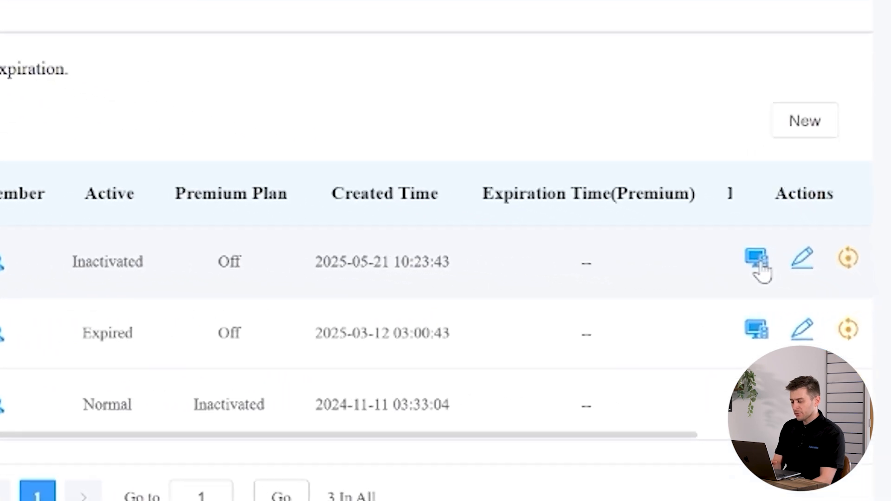
{"action": "left_click", "coordinate": [759, 268]}
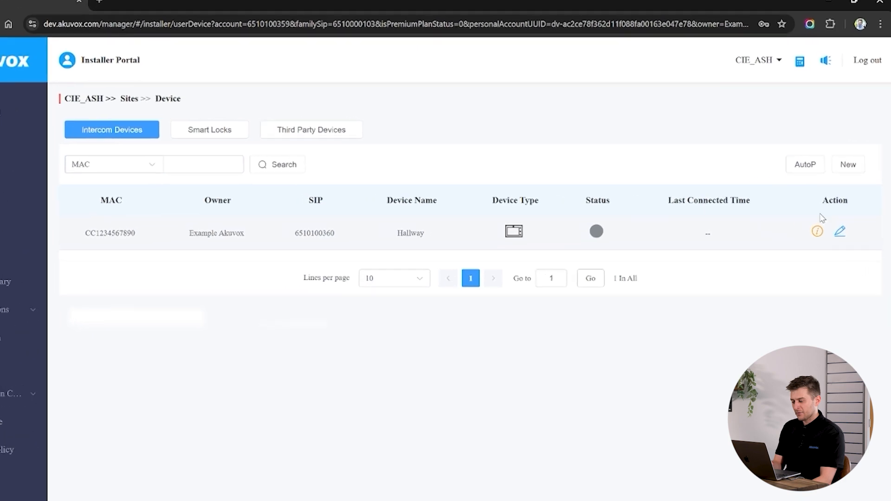
- Add a new device for the user with type Single-tenant Doorphone
{"action": "left_click", "coordinate": [849, 165]}
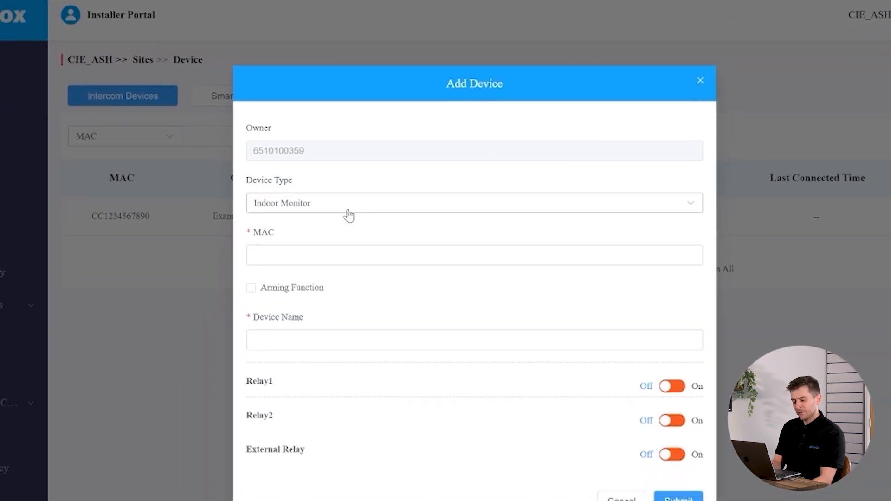
{"action": "left_click", "coordinate": [330, 204]}
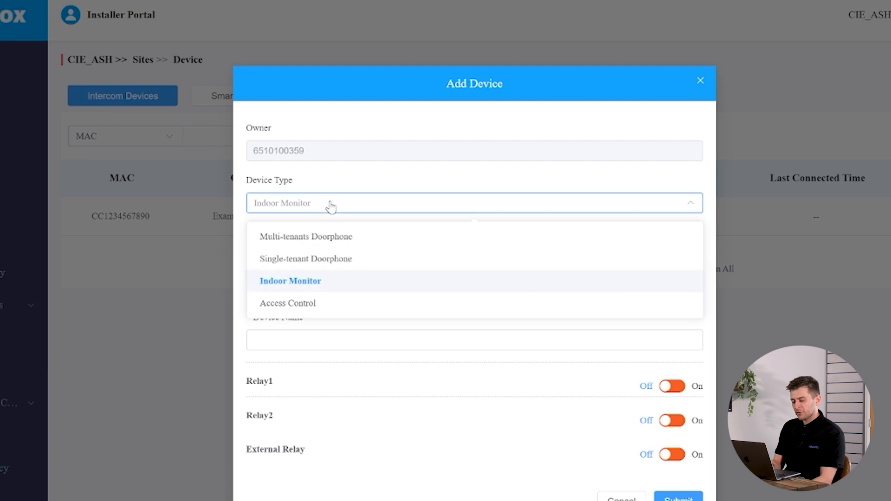
{"action": "left_click", "coordinate": [347, 260]}
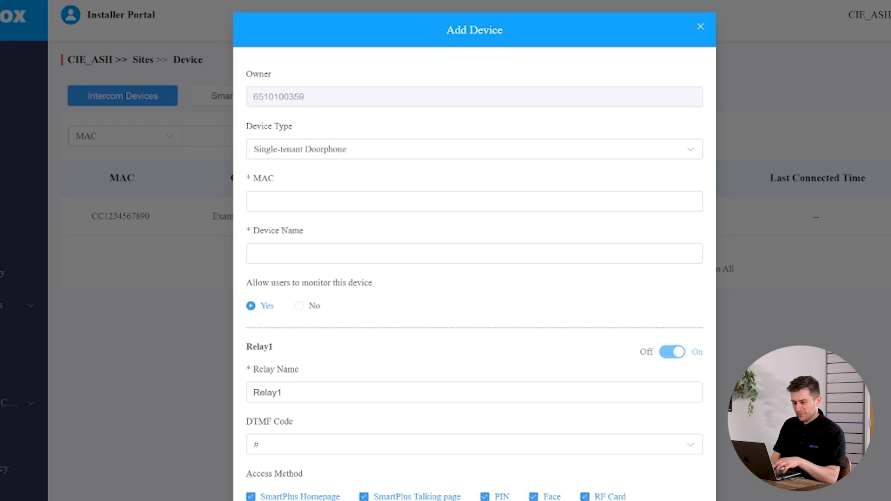
{"action": "left_click", "coordinate": [350, 197]}
{"action": "key", "text": "ctrl+v"}
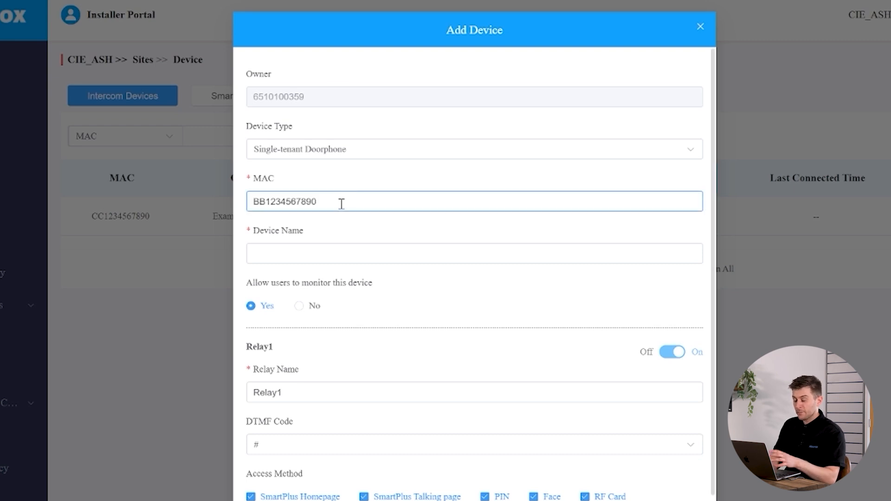
{"action": "left_click", "coordinate": [351, 254]}
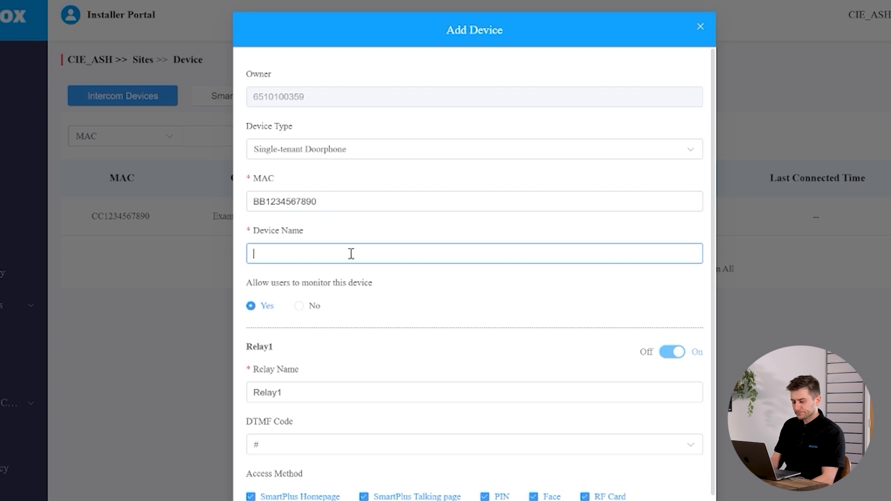
{"action": "type", "text": "Main Gate"}
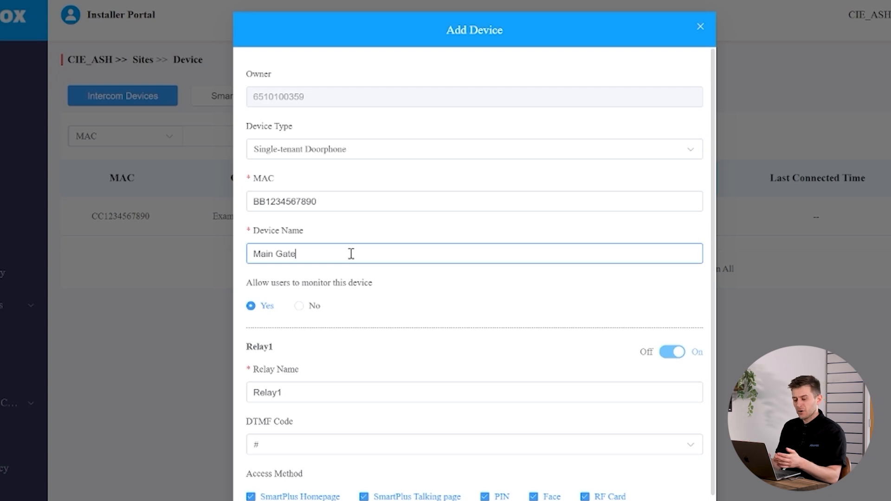
{"action": "scroll", "coordinate": [378, 291], "scroll_direction": "down", "scroll_amount": 1}
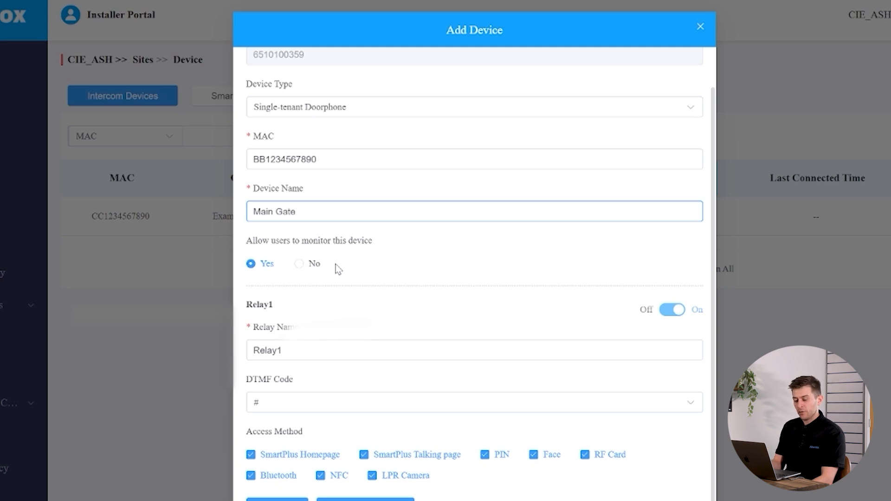
{"action": "double_click", "coordinate": [308, 350]}
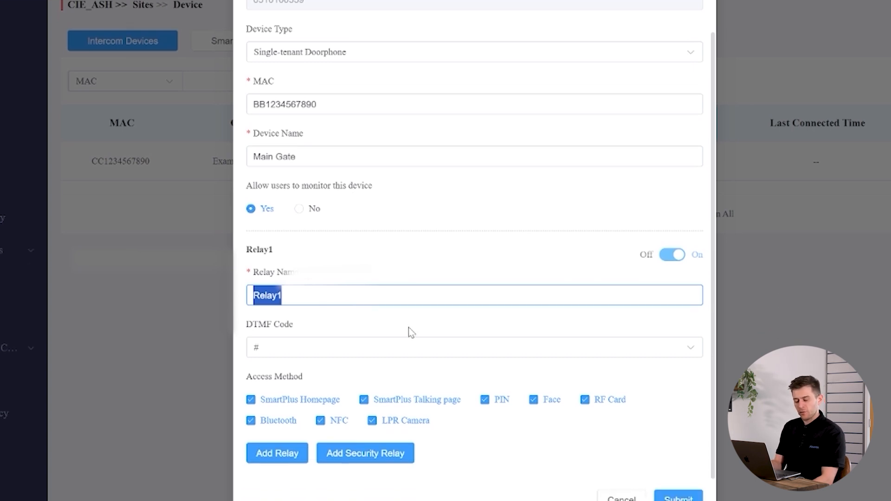
{"action": "type", "text": "Main Gate"}
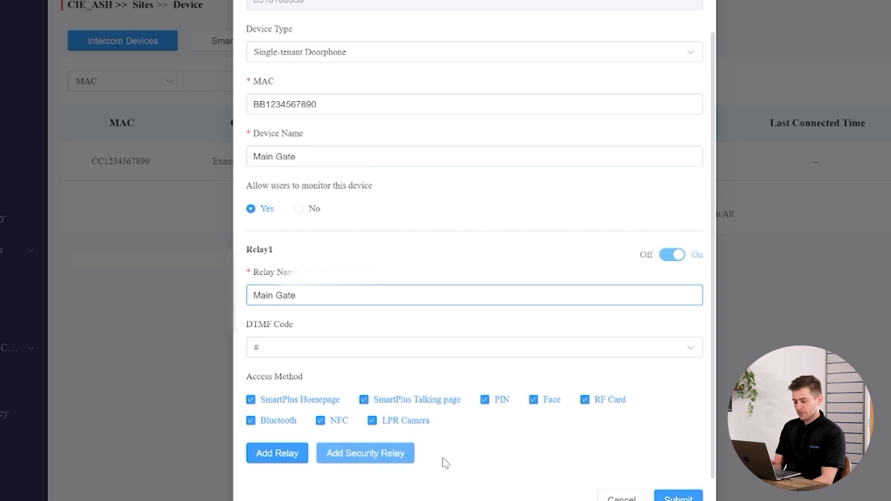
- Submit the Main Gate doorphone so it is listed alongside Hallway
{"action": "left_click", "coordinate": [535, 471]}
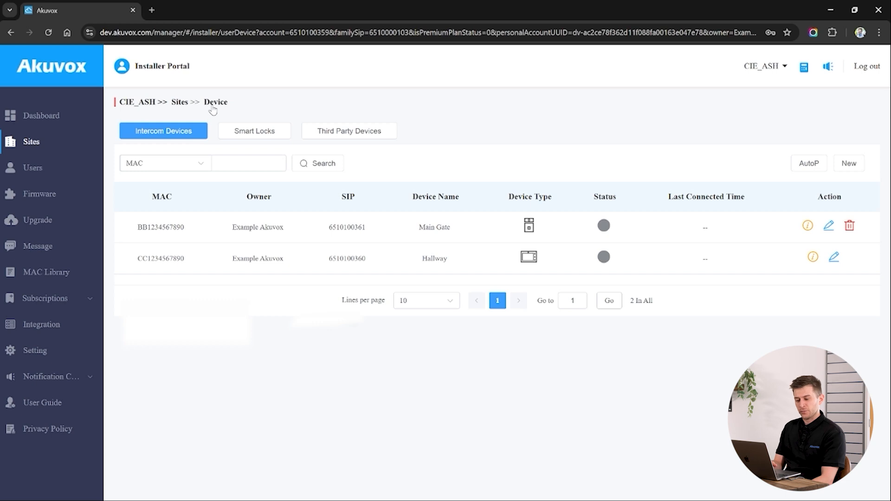
- Open the user's Family Member form, cancel without adding anyone, and return to Sites
{"action": "left_click", "coordinate": [184, 107]}
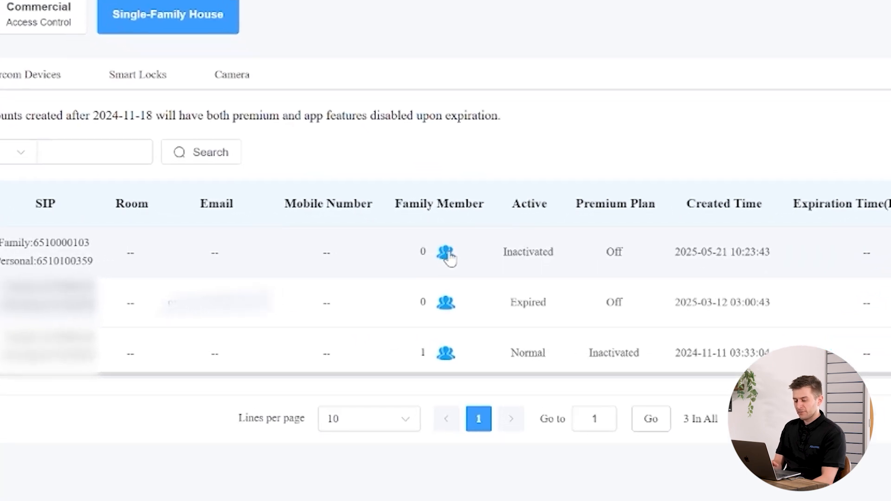
{"action": "left_click", "coordinate": [452, 263]}
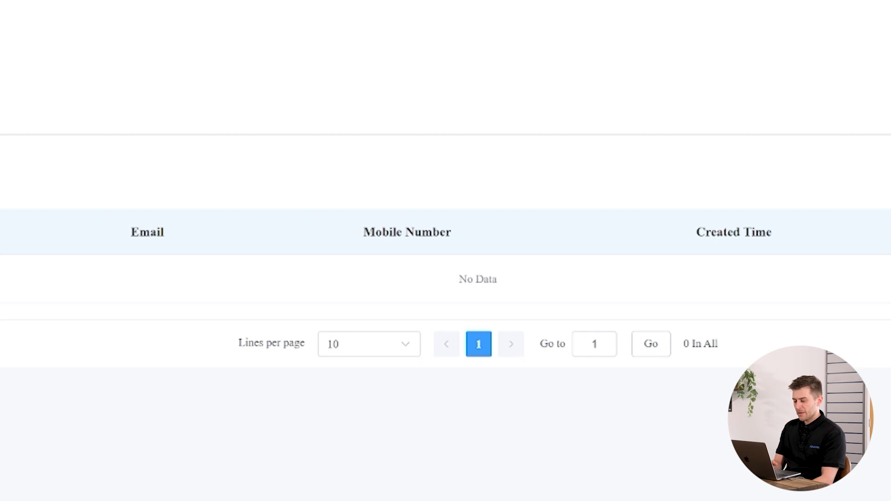
{"action": "left_click", "coordinate": [842, 235]}
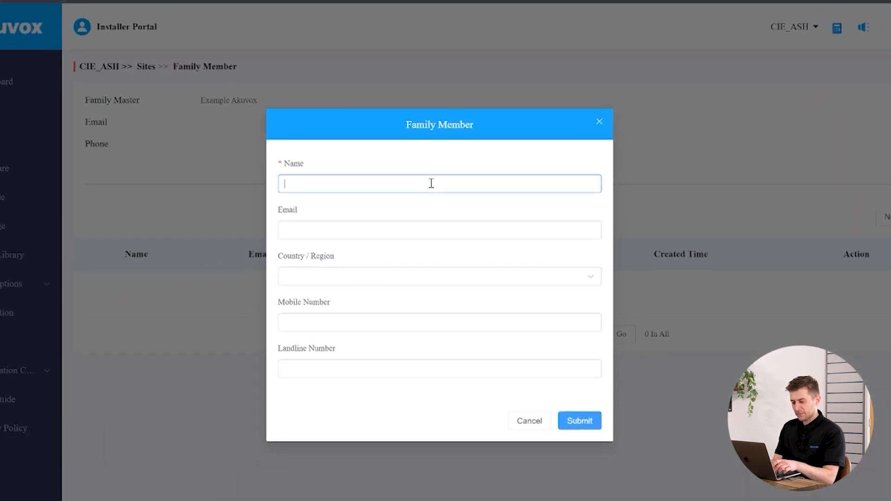
{"action": "left_click", "coordinate": [523, 425]}
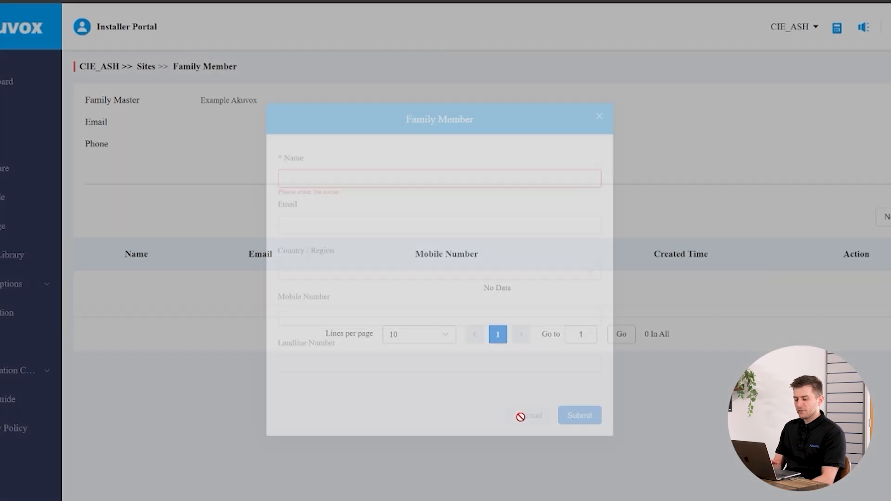
{"action": "left_click", "coordinate": [147, 68]}
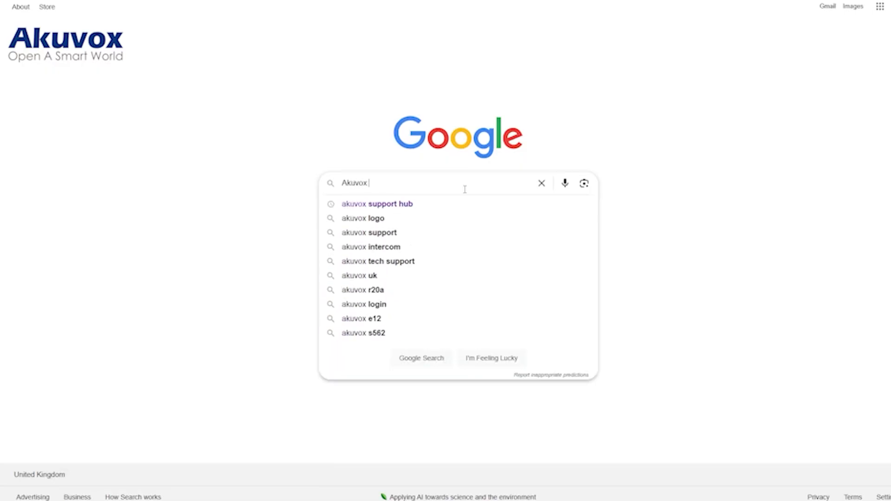
{"action": "type", "text": "support hub"}
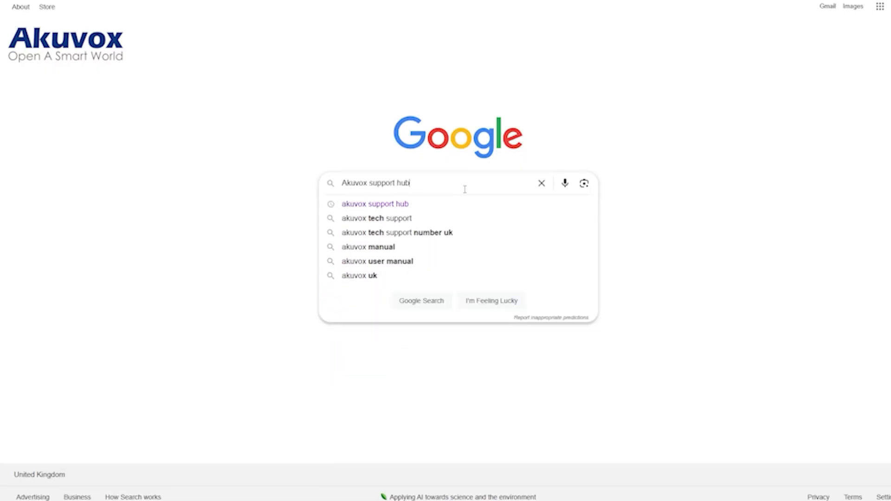
{"action": "key", "text": "Return"}
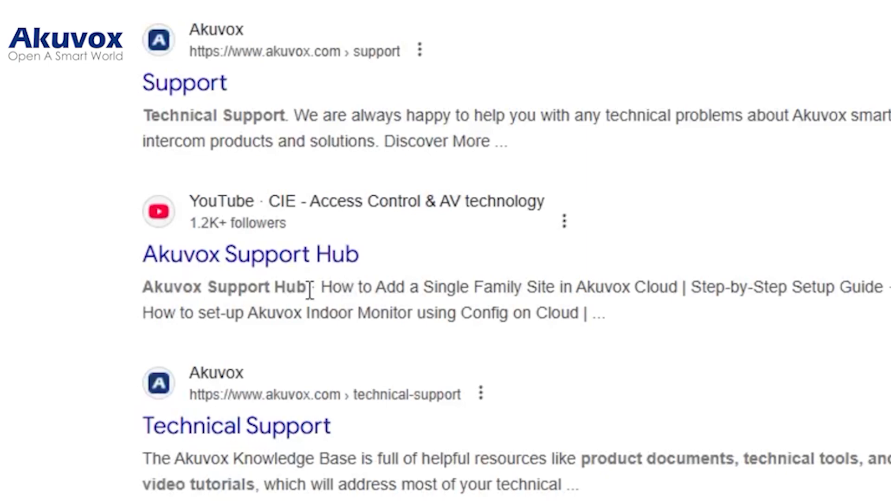